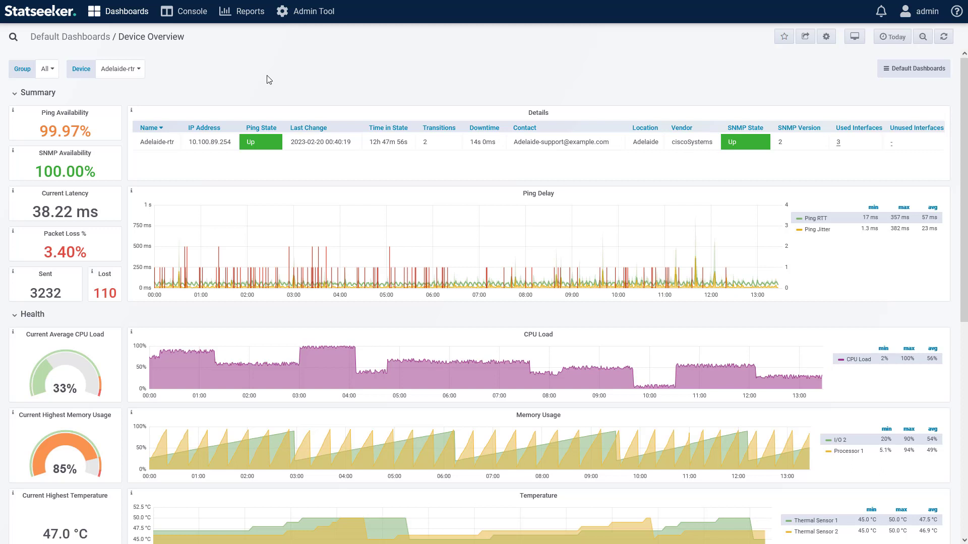
# Step: Filter the Device Overview dashboard to the Barcelona group and the Barcelona-srv1 device
pyautogui.click(47, 68)
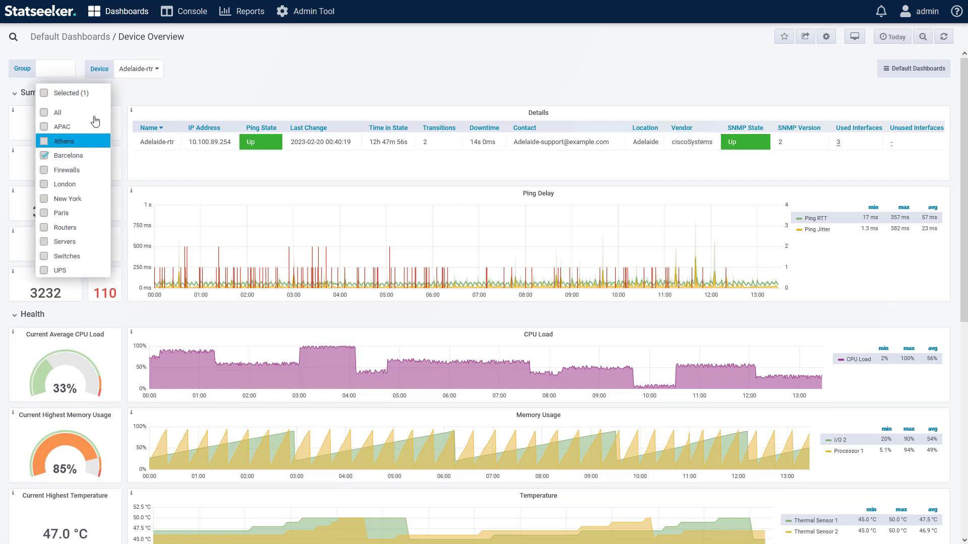
pyautogui.click(220, 86)
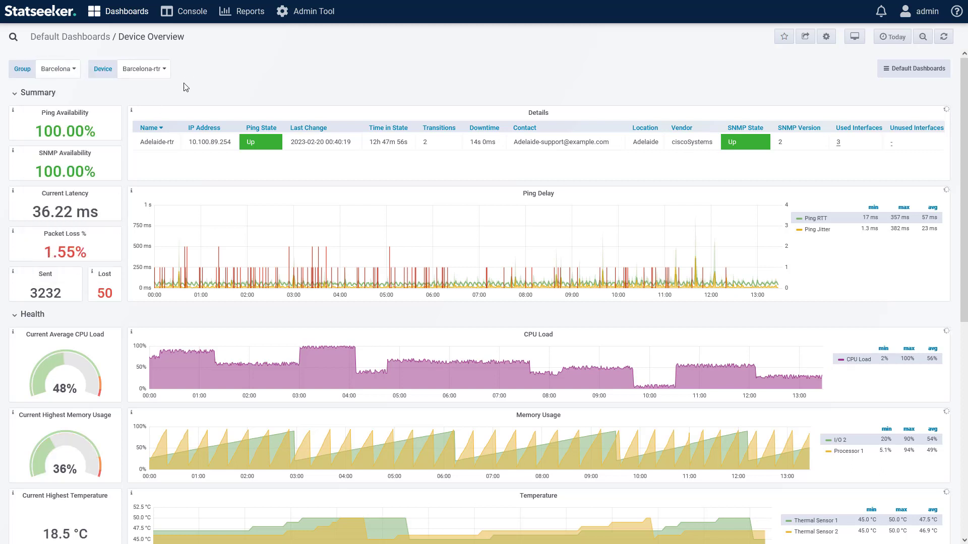
pyautogui.click(154, 75)
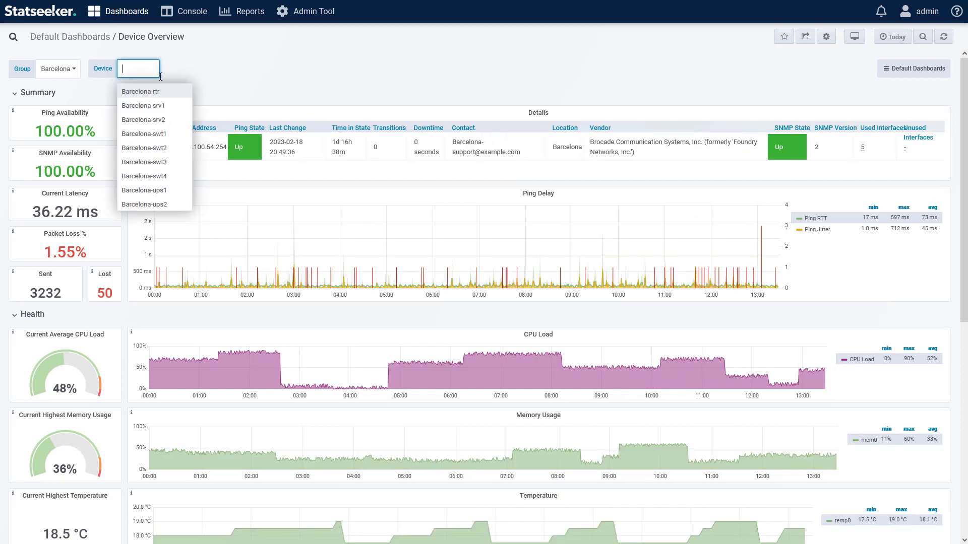
pyautogui.click(160, 106)
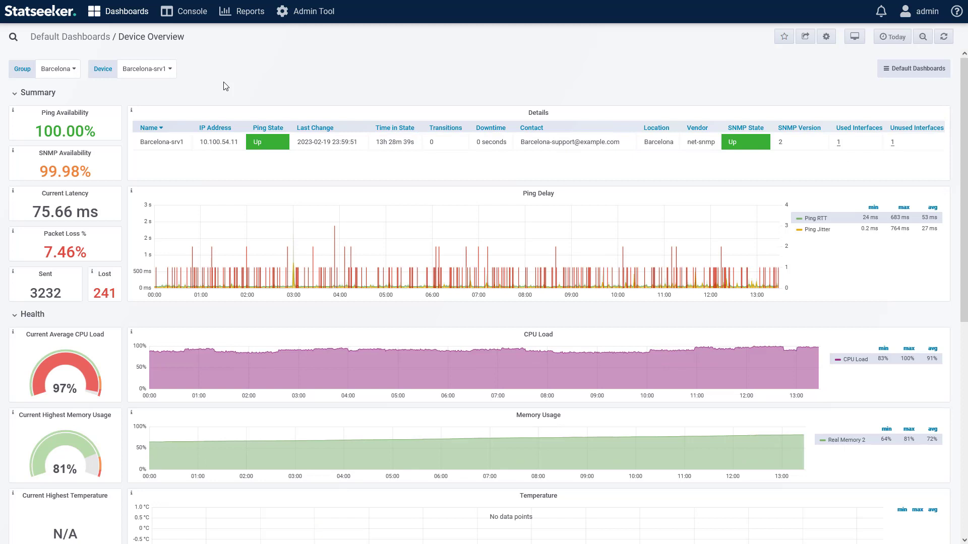
# Step: Create a new dashboard and save it as "My New Dashboard" in the General folder
pyautogui.click(127, 11)
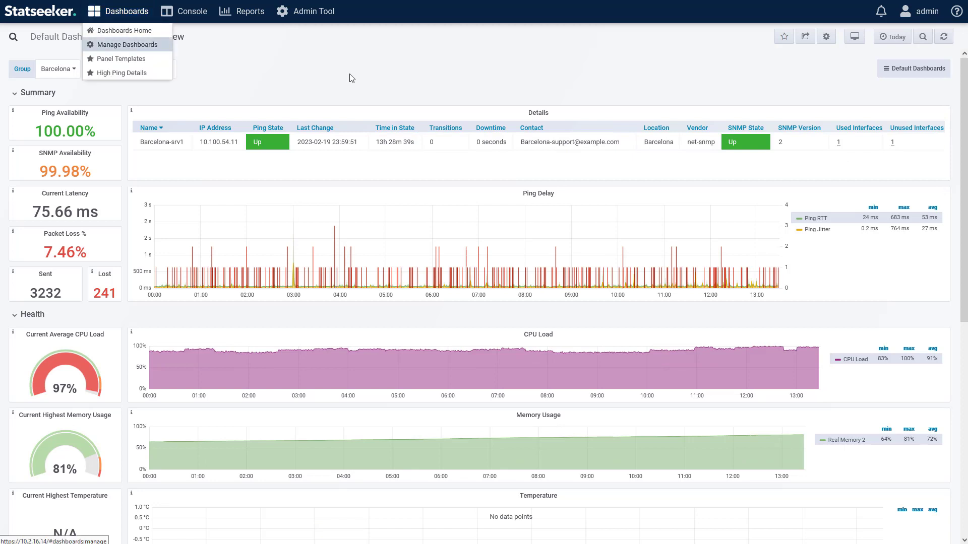
pyautogui.click(130, 40)
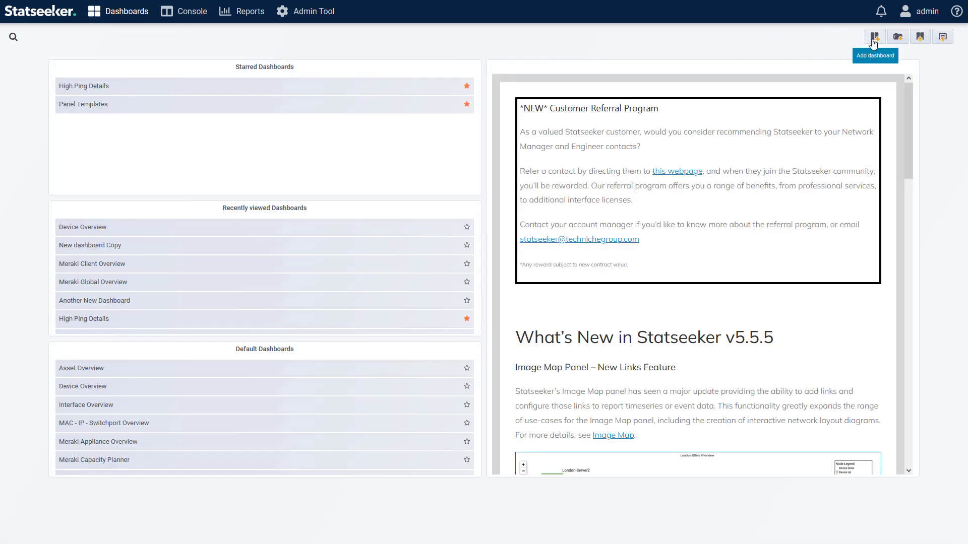
pyautogui.click(874, 39)
pyautogui.click(473, 70)
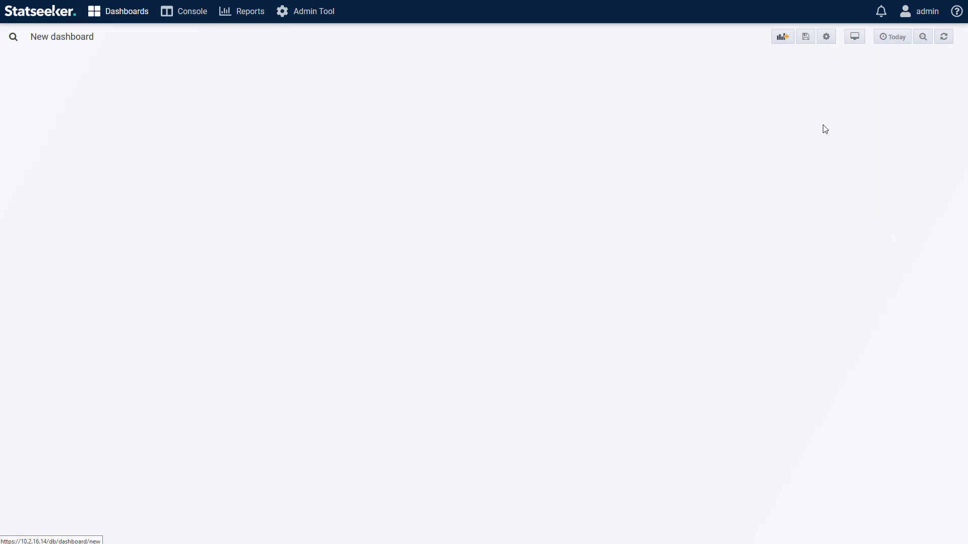
pyautogui.click(827, 41)
pyautogui.click(49, 186)
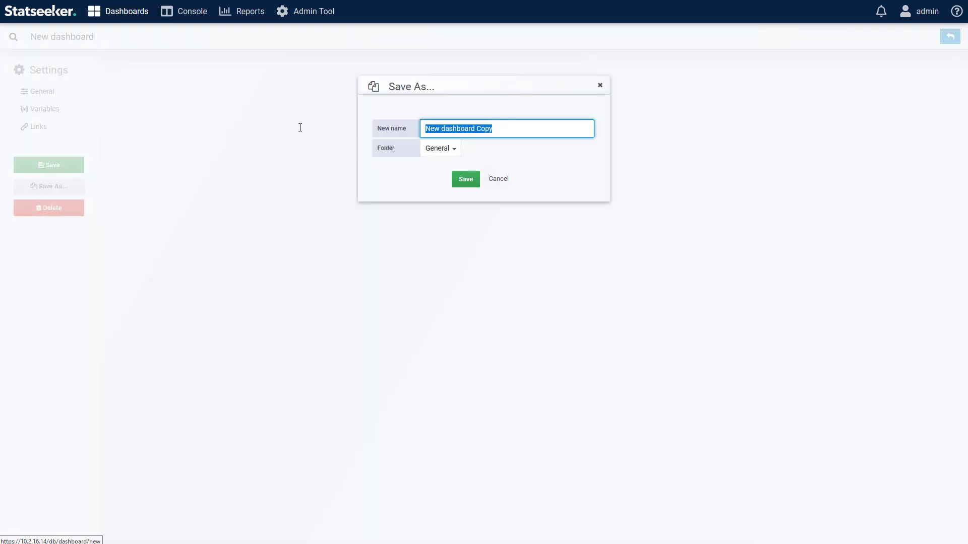
pyautogui.write('My New Dashboard')
pyautogui.click(465, 180)
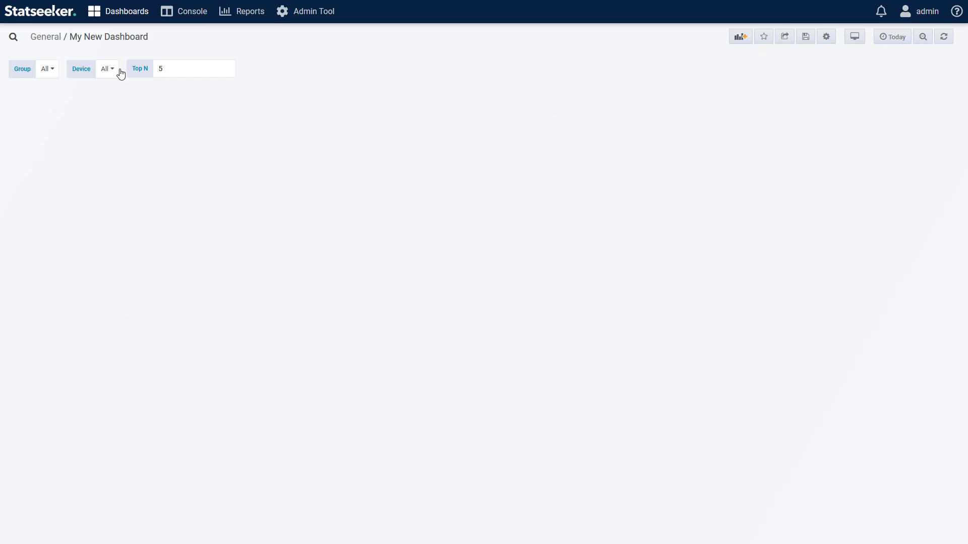
# Step: Add the "Top Interfaces By Rx Util" panel to the dashboard from the Top N Panels template category
pyautogui.click(736, 37)
pyautogui.click(171, 100)
pyautogui.click(218, 122)
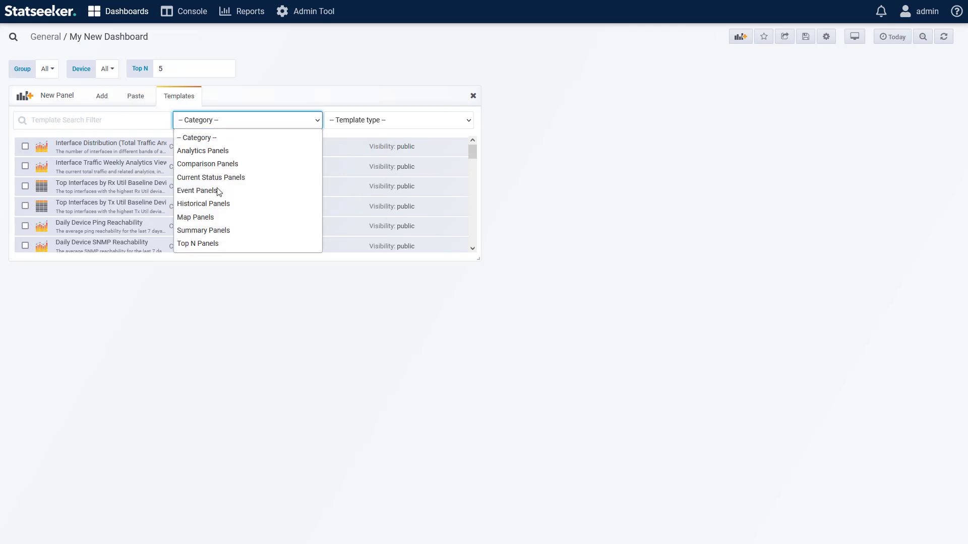
pyautogui.click(207, 243)
pyautogui.doubleClick(103, 183)
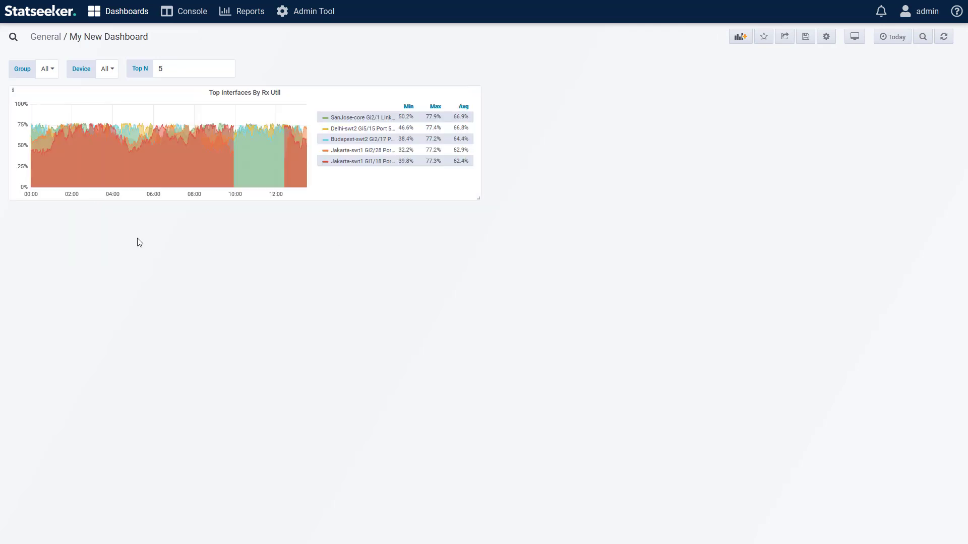
# Step: Filter the dashboard to the Warsaw group and the Warsaw-swt3 device
pyautogui.click(53, 69)
pyautogui.click(61, 256)
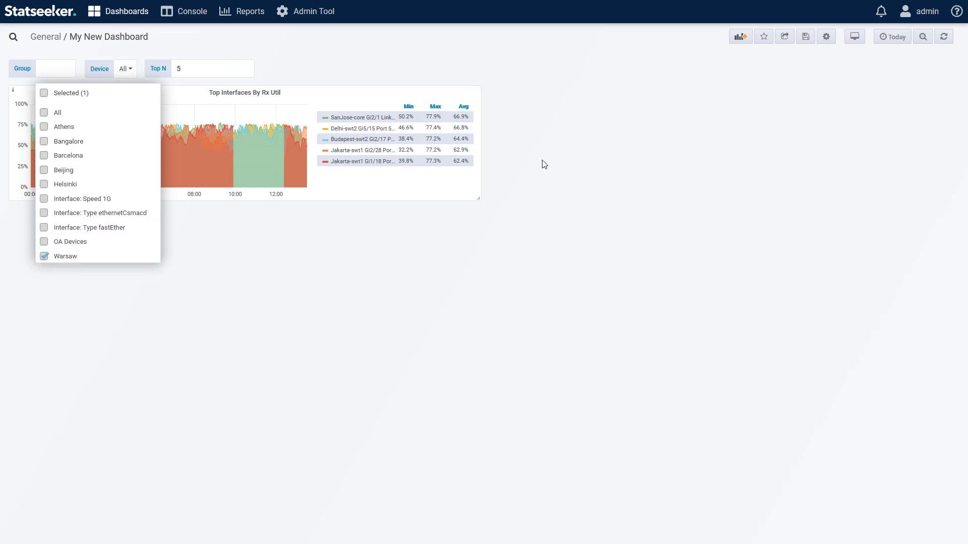
pyautogui.click(542, 163)
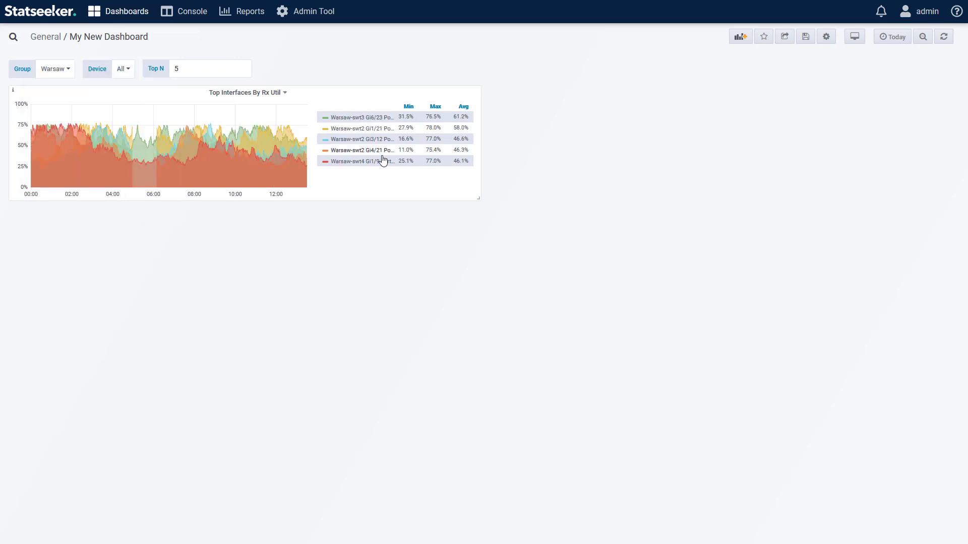
pyautogui.click(126, 71)
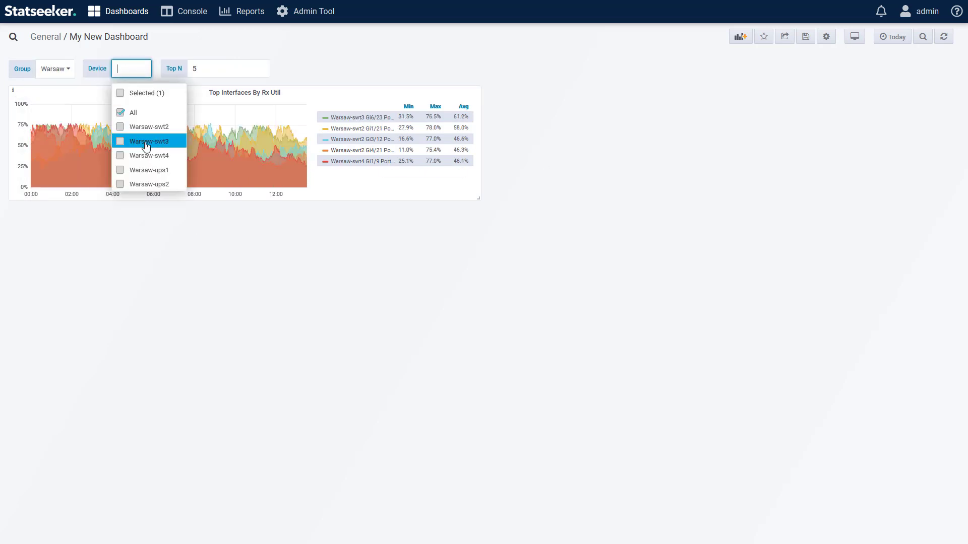
pyautogui.click(144, 141)
pyautogui.click(585, 152)
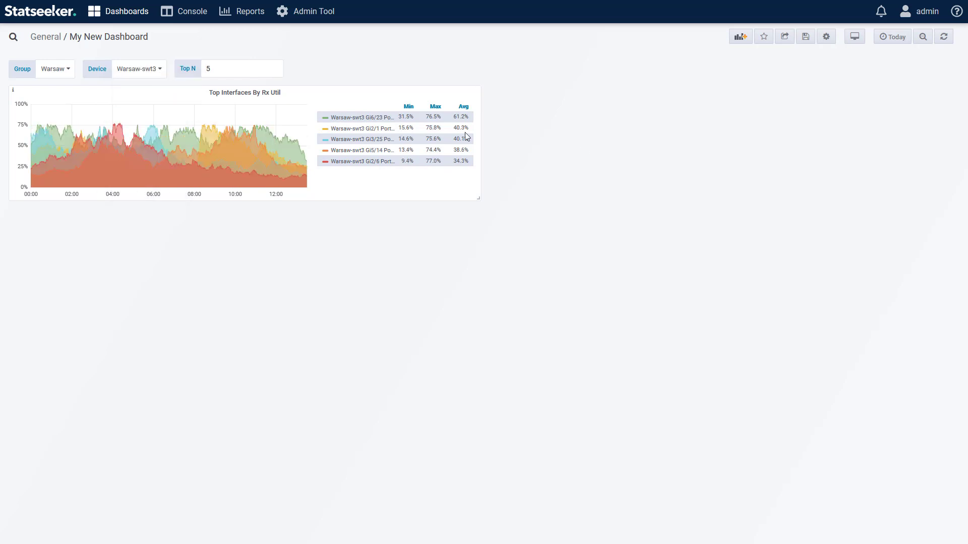
# Step: Set the dashboard's Top N variable to 3
pyautogui.click(192, 68)
pyautogui.write('3')
pyautogui.click(657, 138)
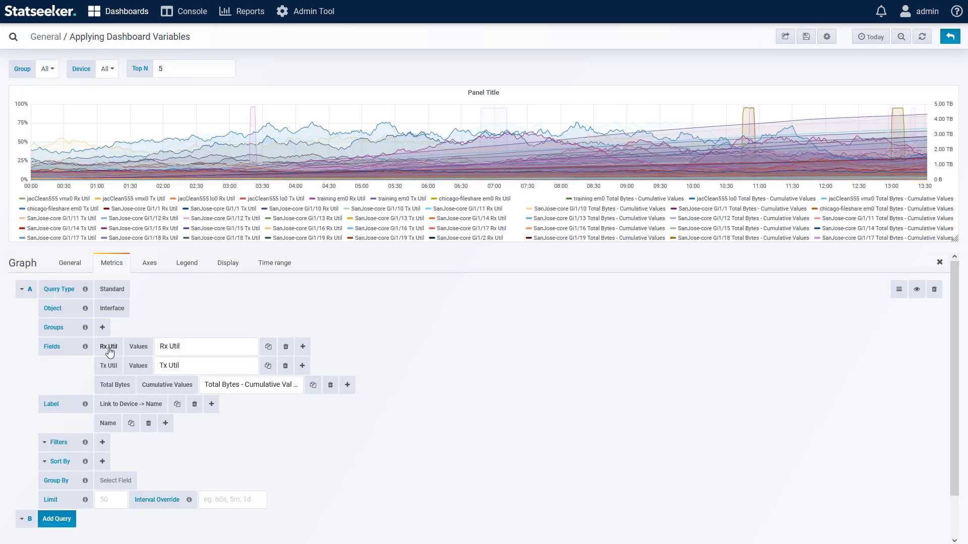
# Step: Apply the $Group variable to the graph query's groups and set the dashboard's Group to Barcelona
pyautogui.click(103, 328)
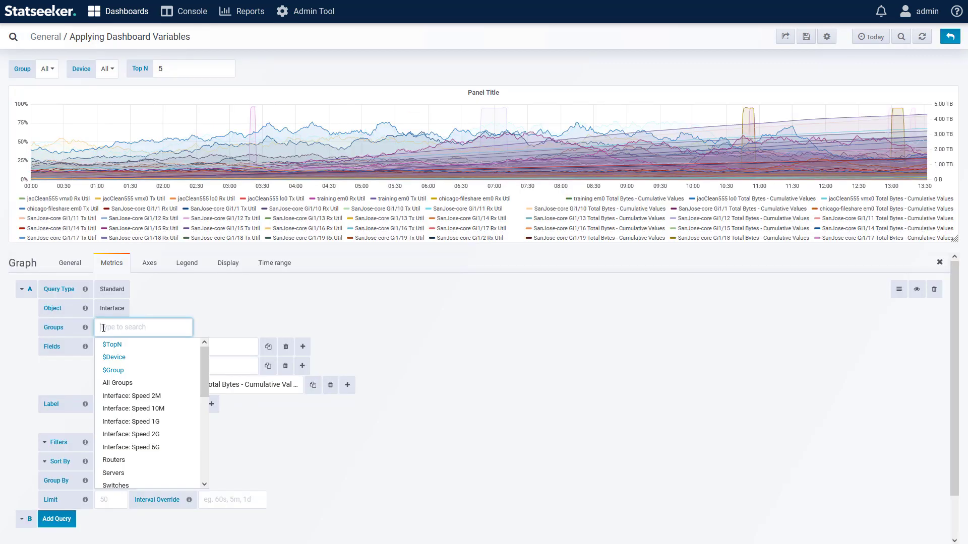
pyautogui.click(112, 370)
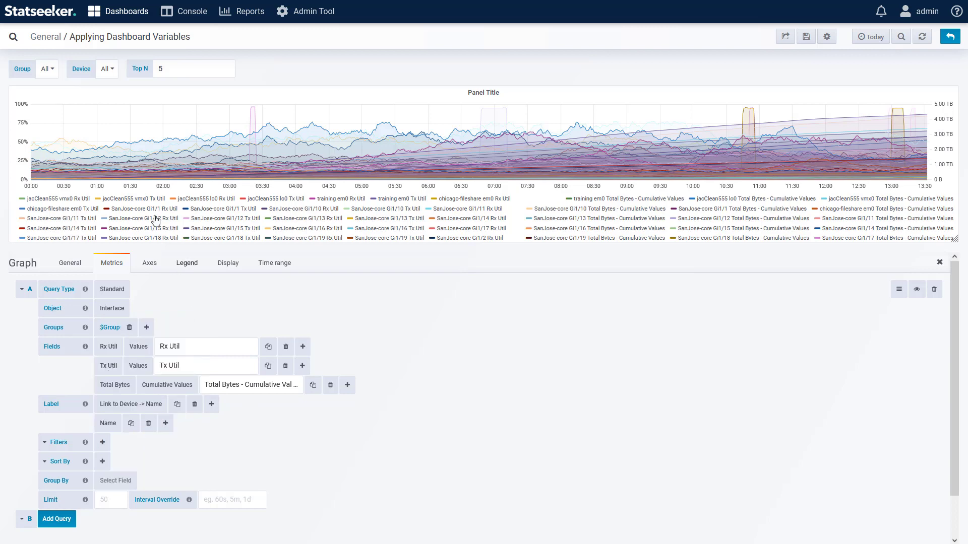
pyautogui.click(47, 68)
pyautogui.click(65, 155)
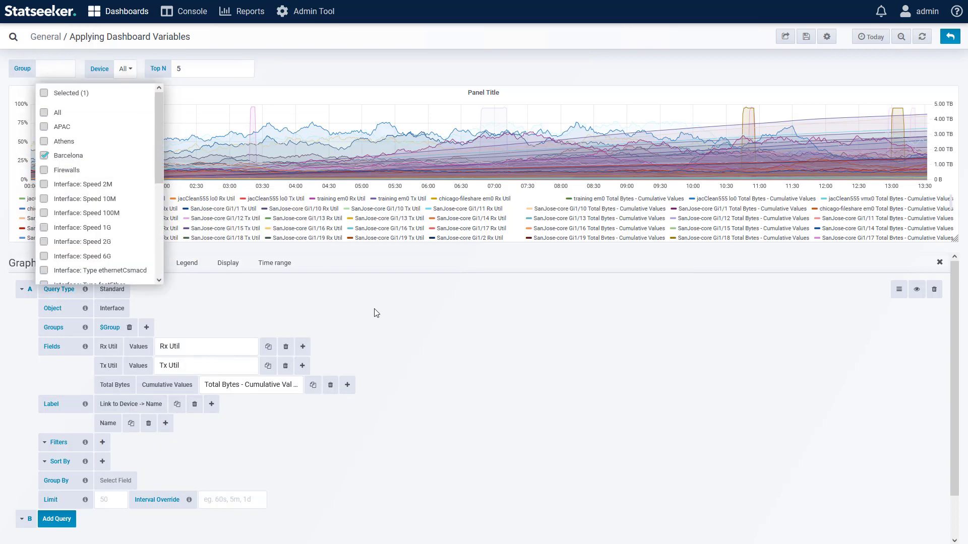
pyautogui.click(379, 310)
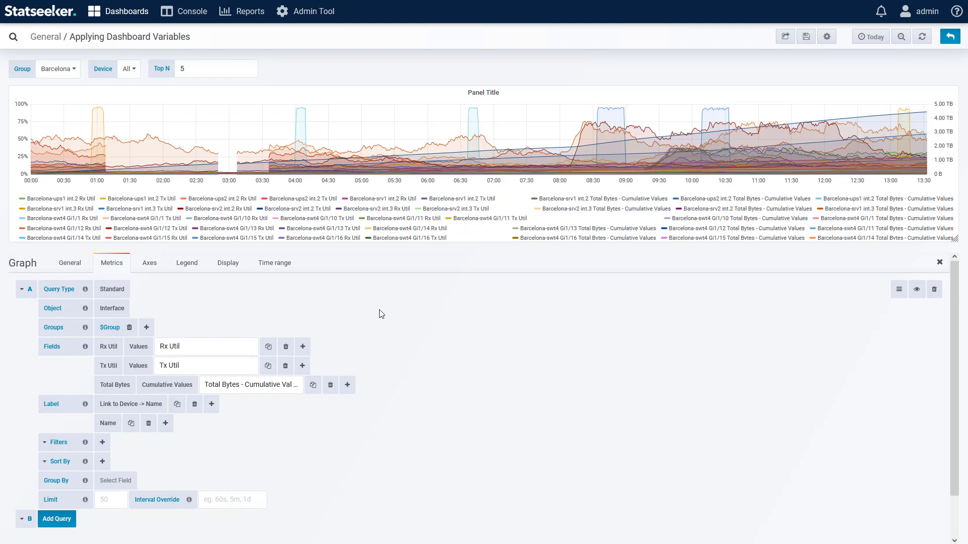
# Step: Add the $Device variable as a query filter and set the dashboard's Device to Barcelona-rtr
pyautogui.click(103, 442)
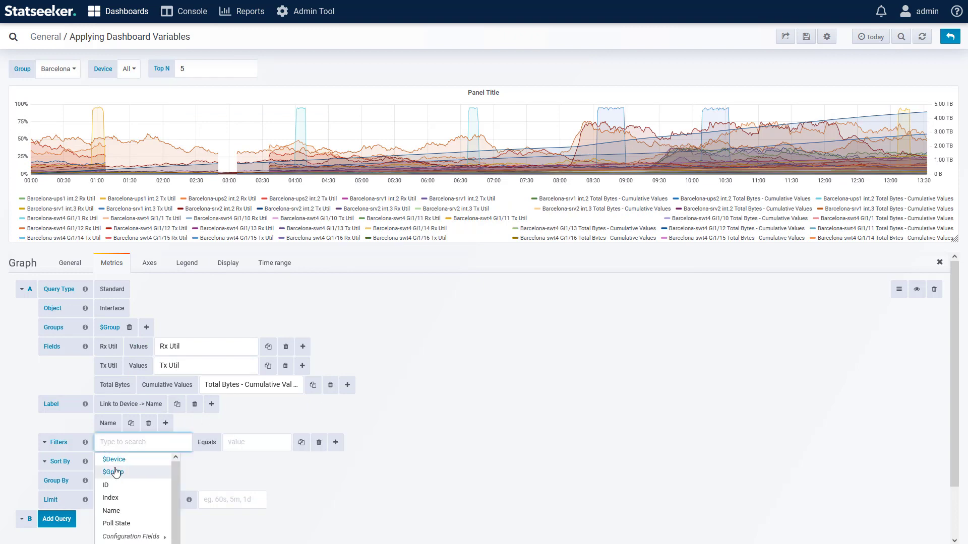
pyautogui.click(108, 472)
pyautogui.click(132, 70)
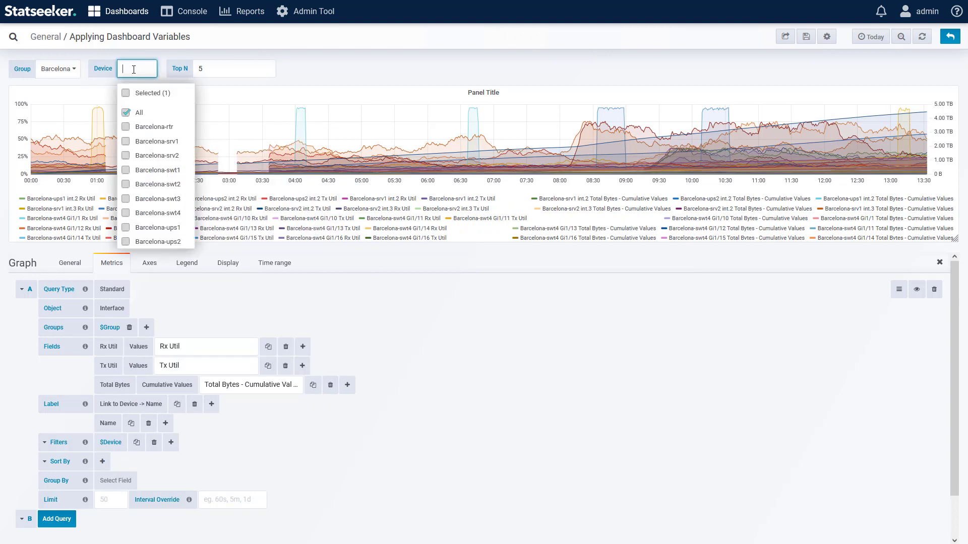
pyautogui.click(157, 127)
pyautogui.click(469, 347)
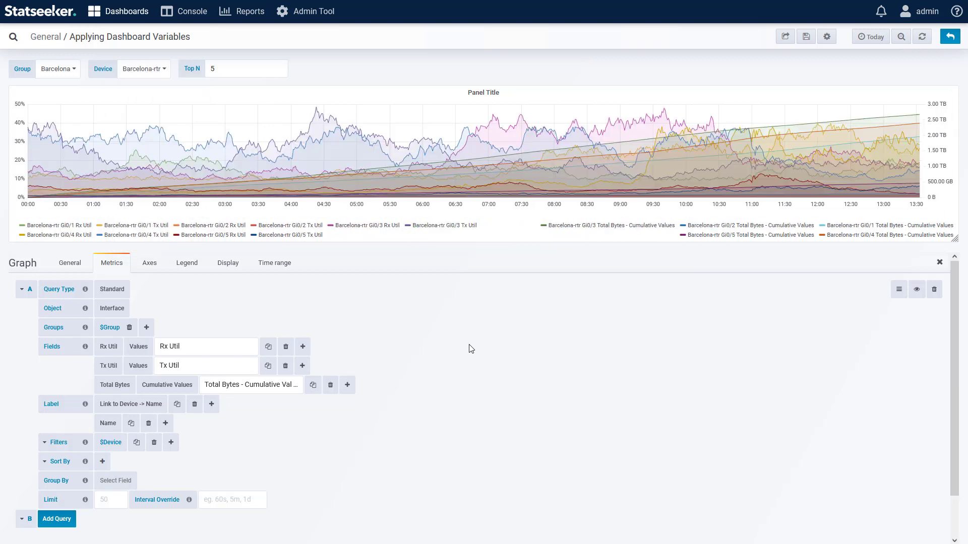
# Step: Set the query limit to $TopN and the dashboard's Top N value to 1
pyautogui.click(116, 500)
pyautogui.write('$TopN')
pyautogui.doubleClick(242, 71)
pyautogui.write('1')
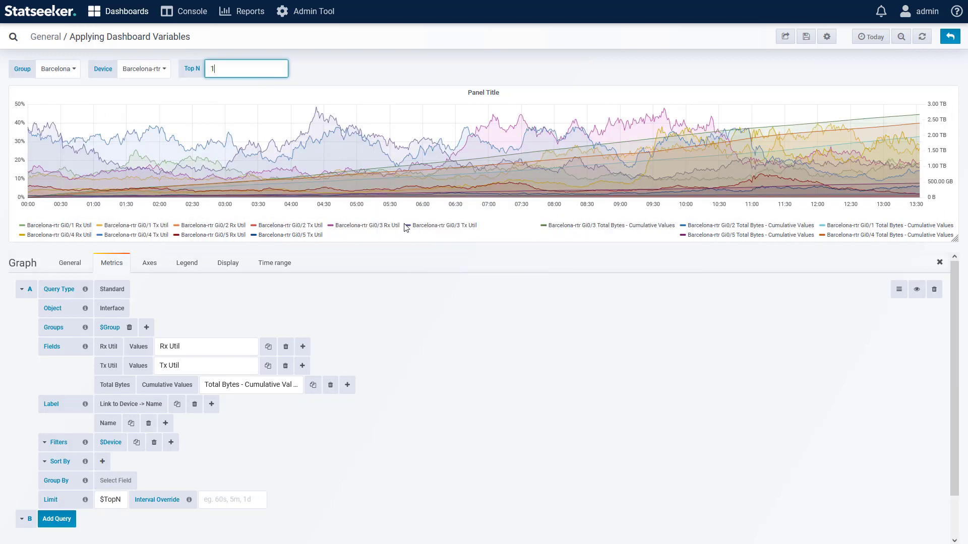
pyautogui.click(463, 356)
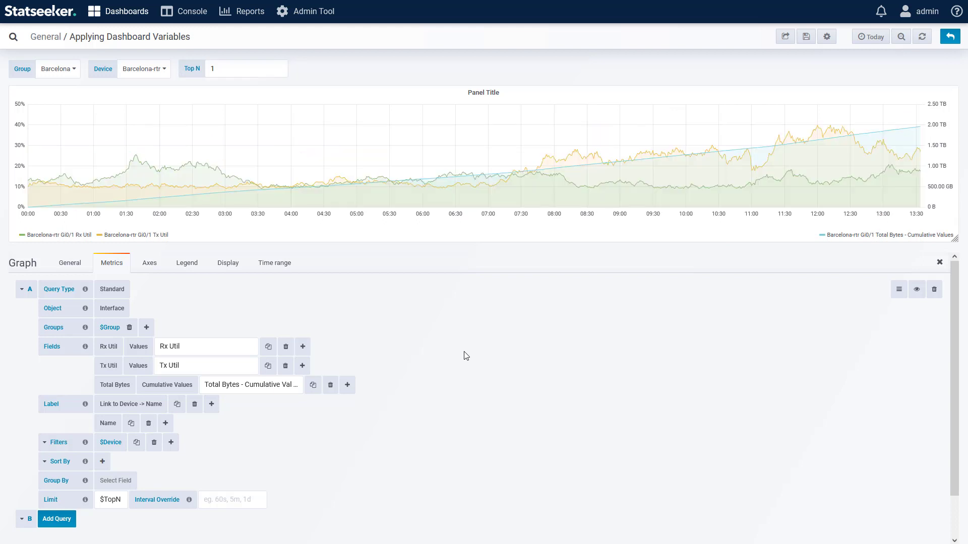
# Step: Start a new variable in the dashboard settings and name it MyVariable
pyautogui.click(829, 38)
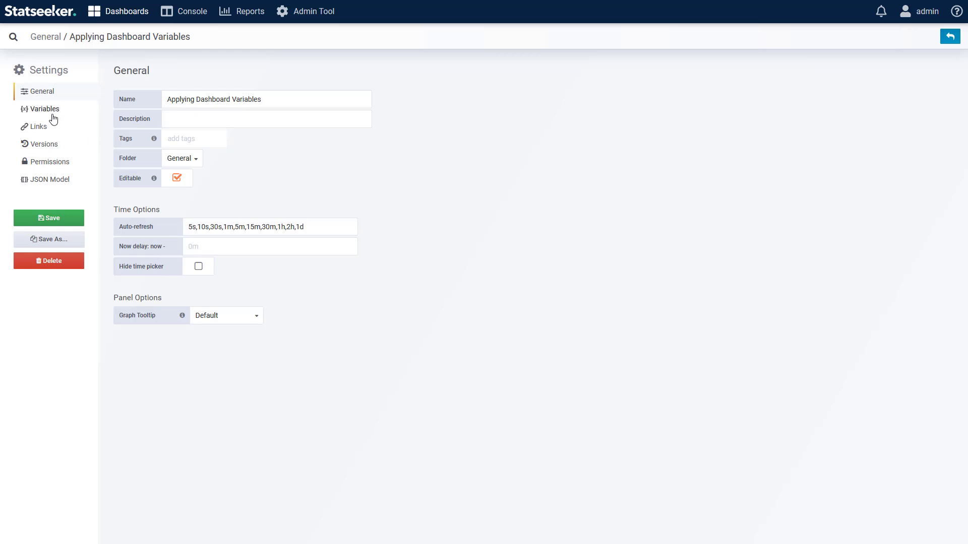
pyautogui.click(52, 115)
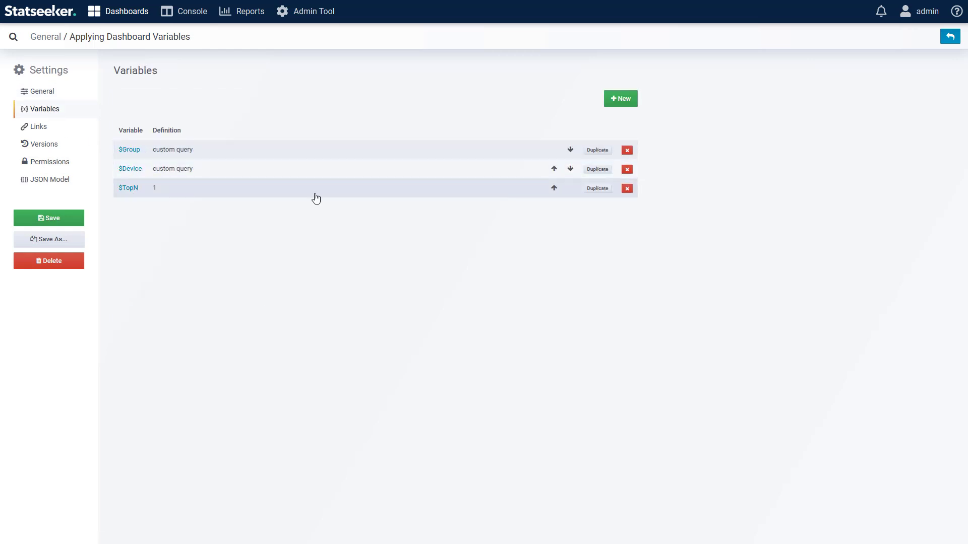
pyautogui.click(619, 99)
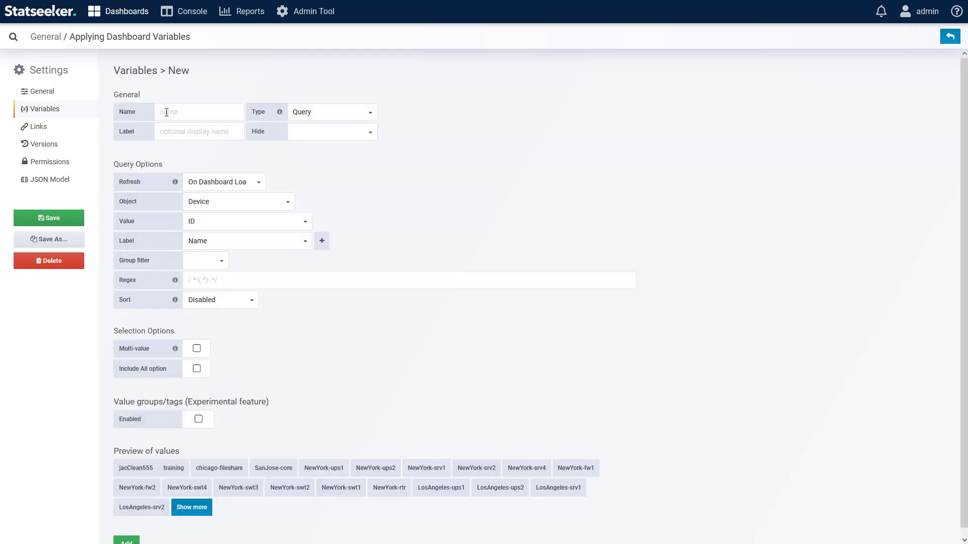
pyautogui.click(183, 112)
pyautogui.write('MyVariable')
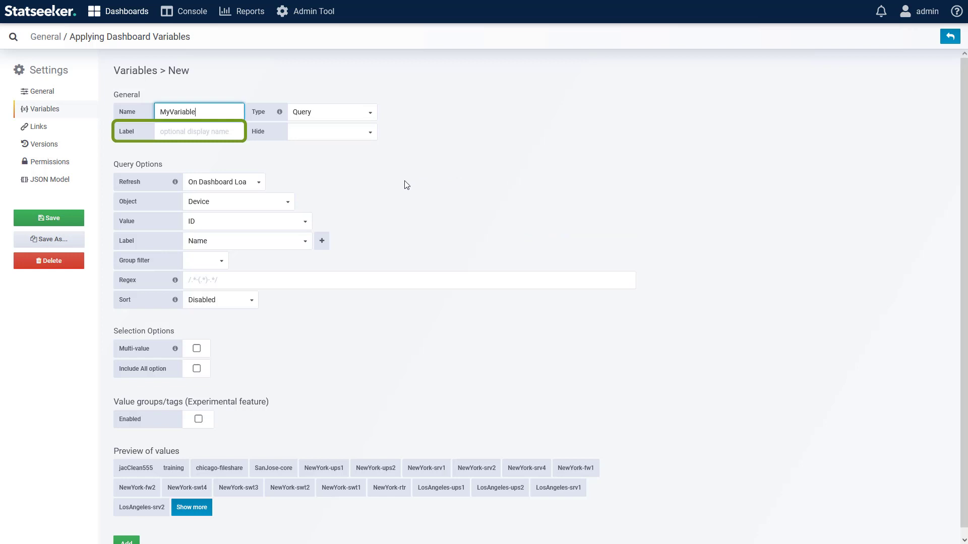
# Step: Set MyVariable's type to Text box with the default value "someDefaultValue"
pyautogui.click(321, 133)
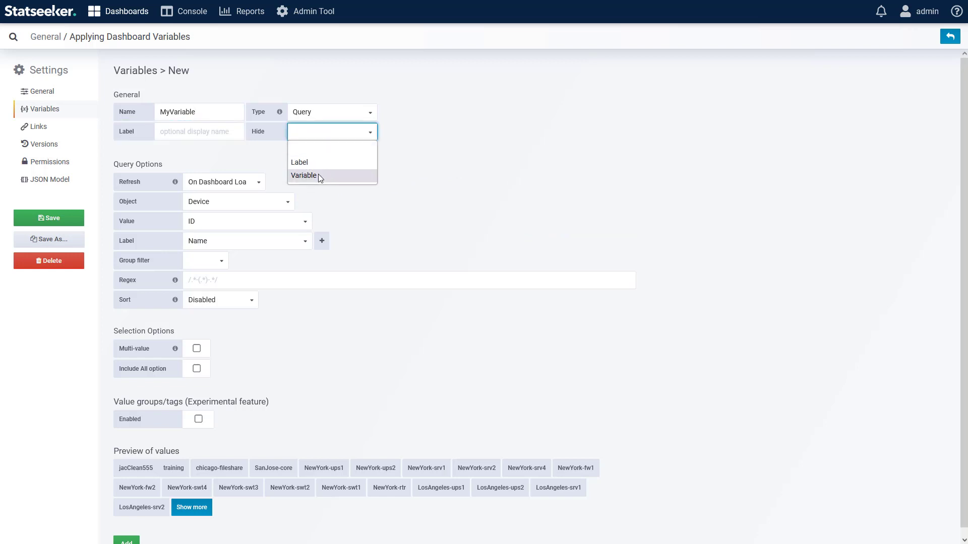
pyautogui.click(423, 151)
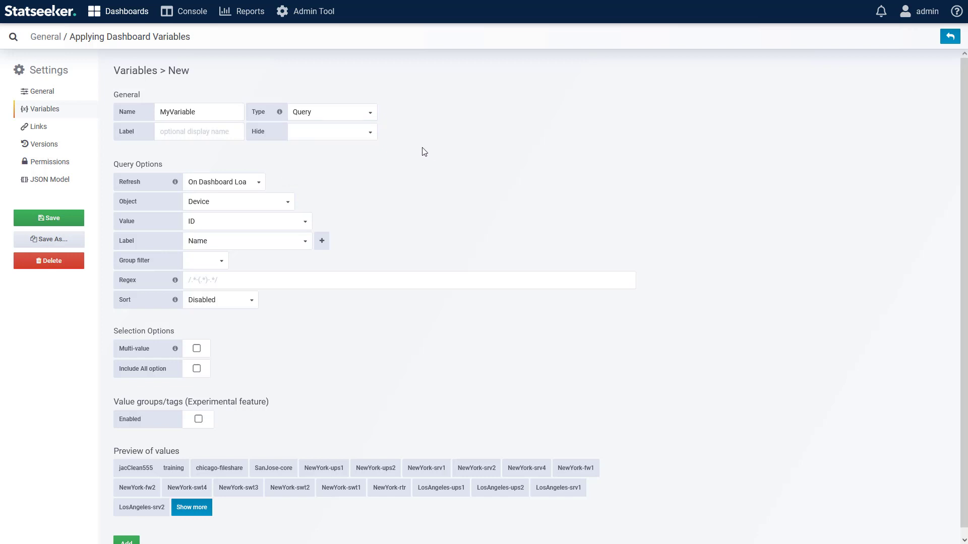
pyautogui.click(358, 113)
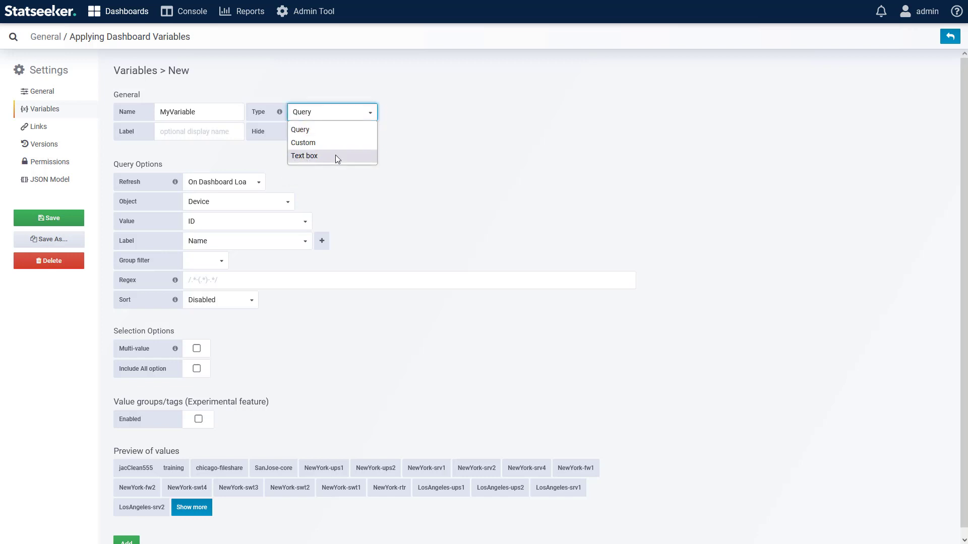
pyautogui.click(335, 155)
pyautogui.click(261, 177)
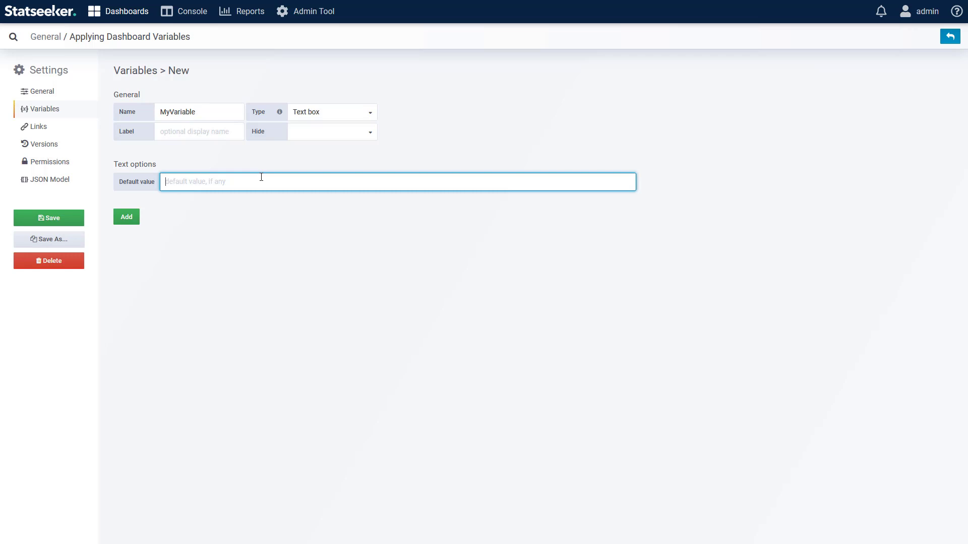
pyautogui.write('someDefaultValue')
# Step: Set MyVariable's type to Custom with the comma-separated values val1, val2, val3
pyautogui.click(308, 110)
pyautogui.click(319, 143)
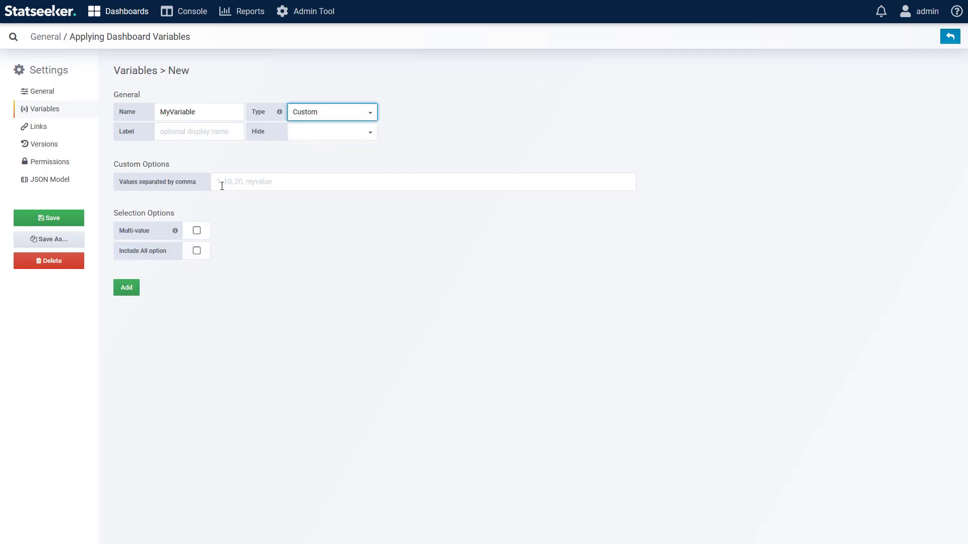
pyautogui.click(217, 182)
pyautogui.write('val1, val2, val3')
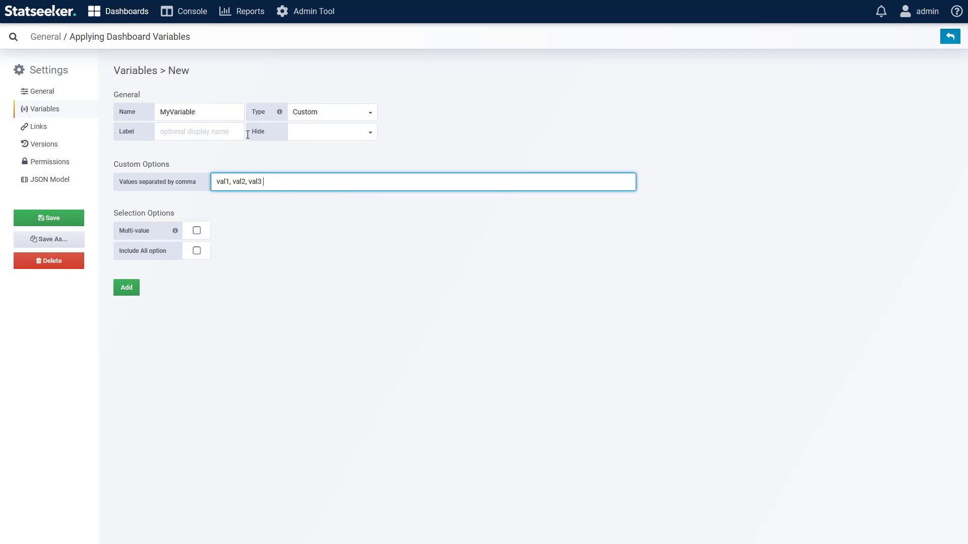
# Step: Set MyVariable's type to Query and give it the display label Interface
pyautogui.click(307, 113)
pyautogui.click(331, 131)
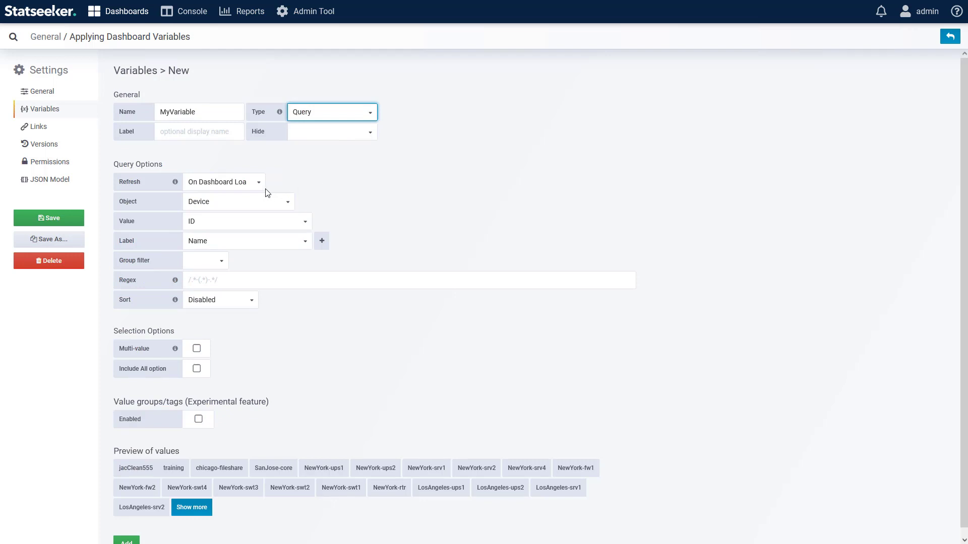
pyautogui.click(252, 184)
pyautogui.click(307, 222)
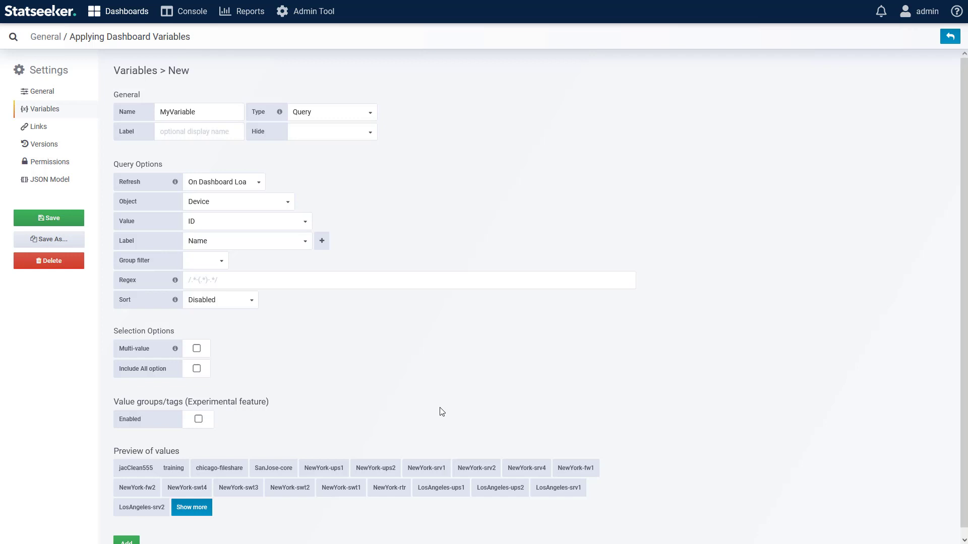
pyautogui.click(175, 131)
pyautogui.write('Interface')
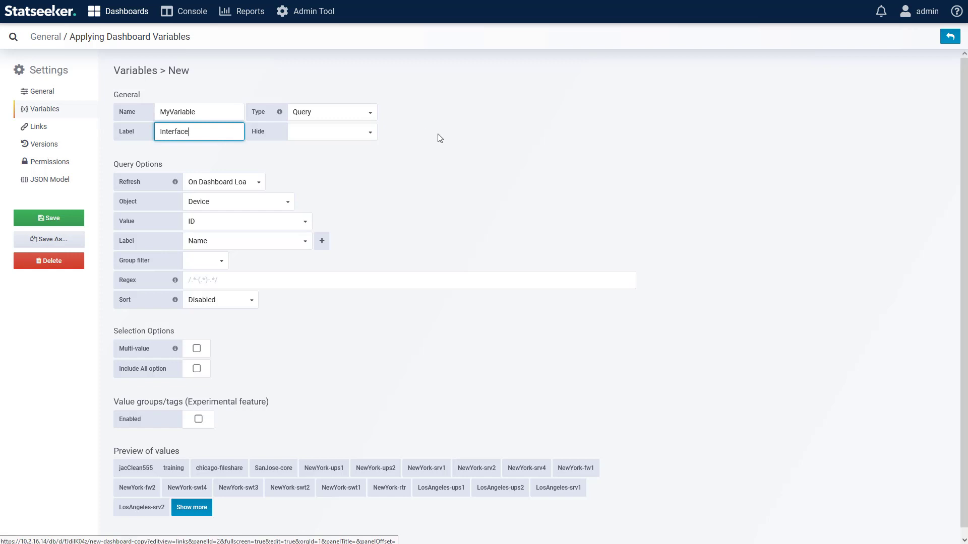
# Step: Set the variable's query object to Interface and its device filter to $Device
pyautogui.click(206, 204)
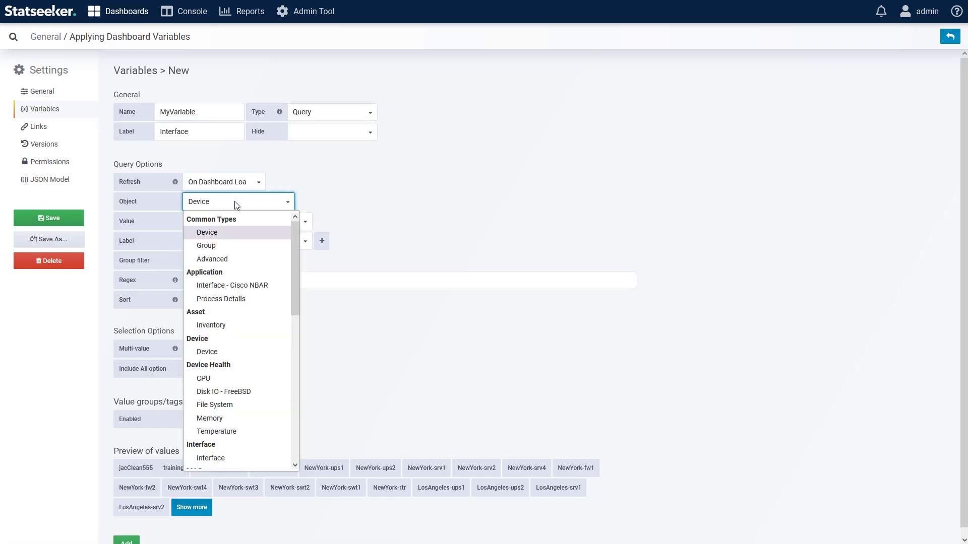
pyautogui.click(212, 459)
pyautogui.click(222, 283)
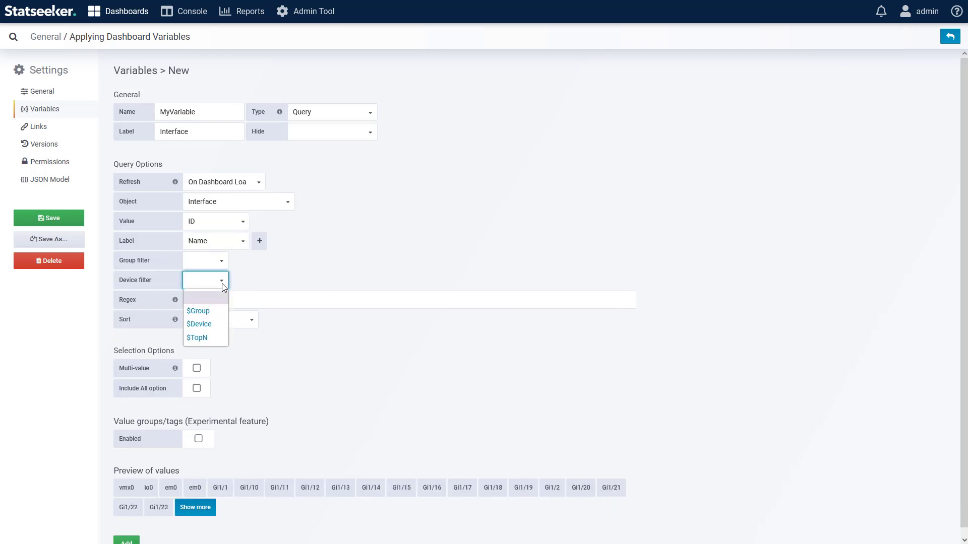
pyautogui.click(201, 328)
# Step: Sort the values as Alphabetical (case-insensitive, asc), enable Multi-value and Include All option, and add the variable to the dashboard
pyautogui.click(251, 322)
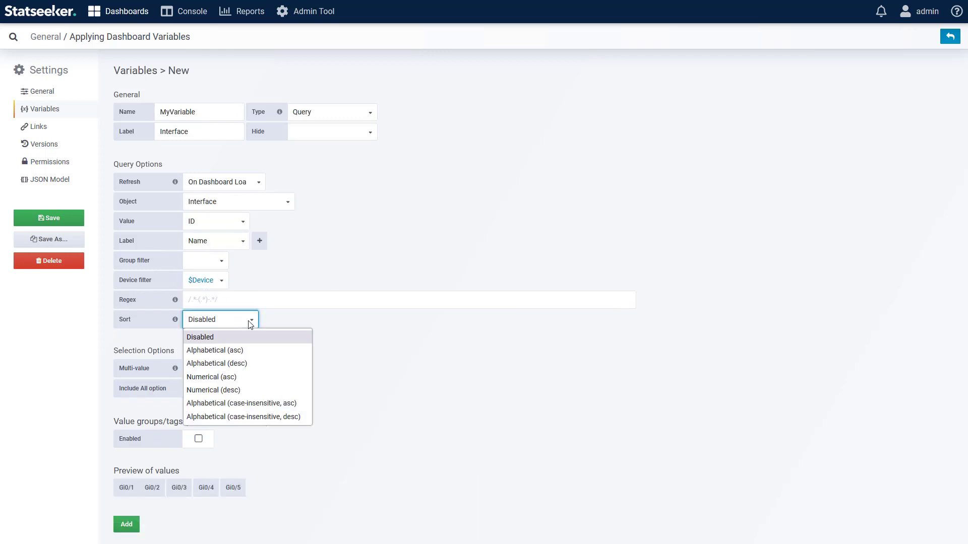
pyautogui.click(265, 408)
pyautogui.click(197, 369)
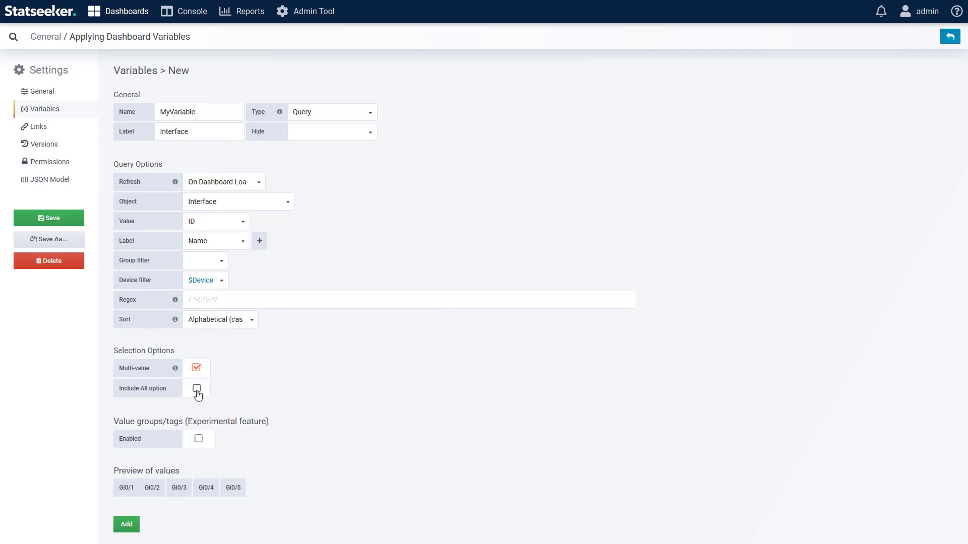
pyautogui.click(196, 389)
pyautogui.scroll(-1, 227, 514)
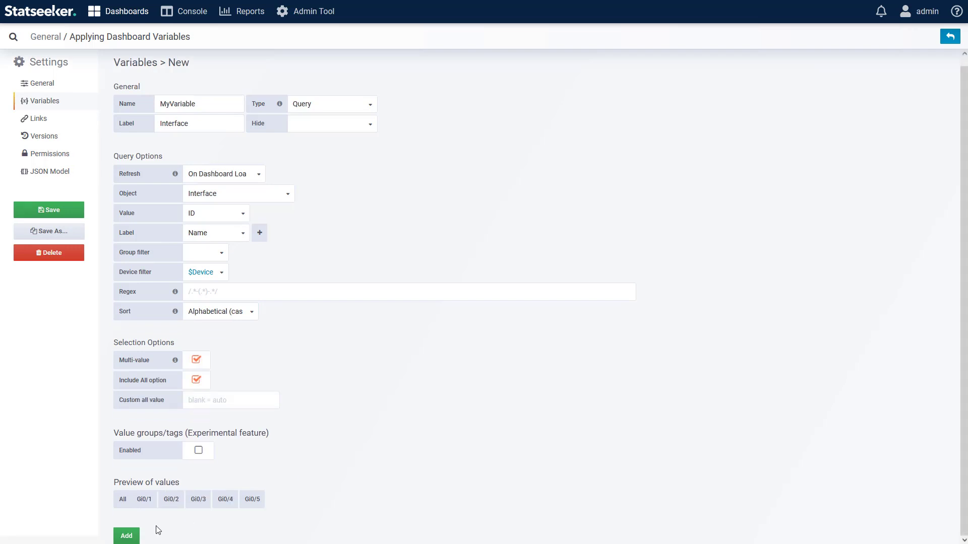
pyautogui.click(127, 534)
pyautogui.click(950, 37)
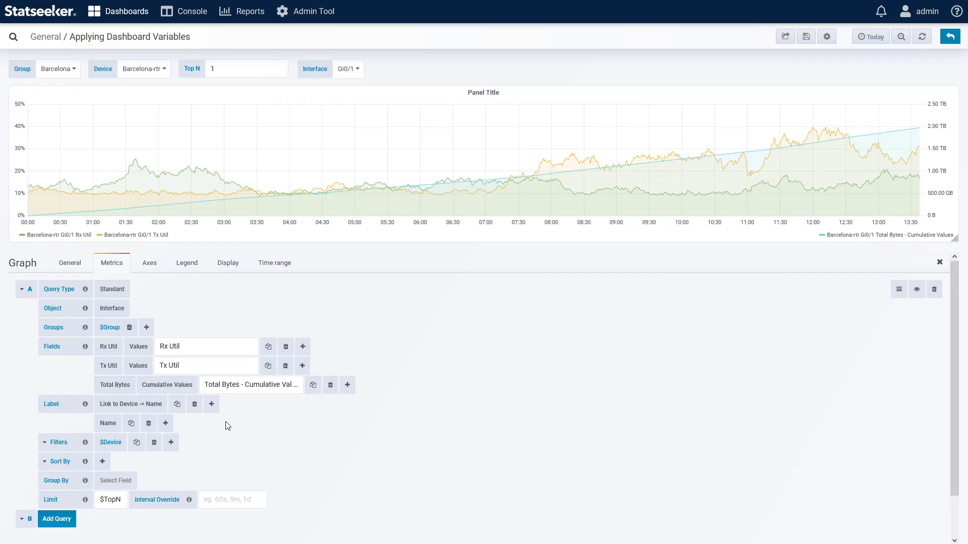
# Step: Replace the $Device filter in query A with $MyVariable
pyautogui.click(171, 443)
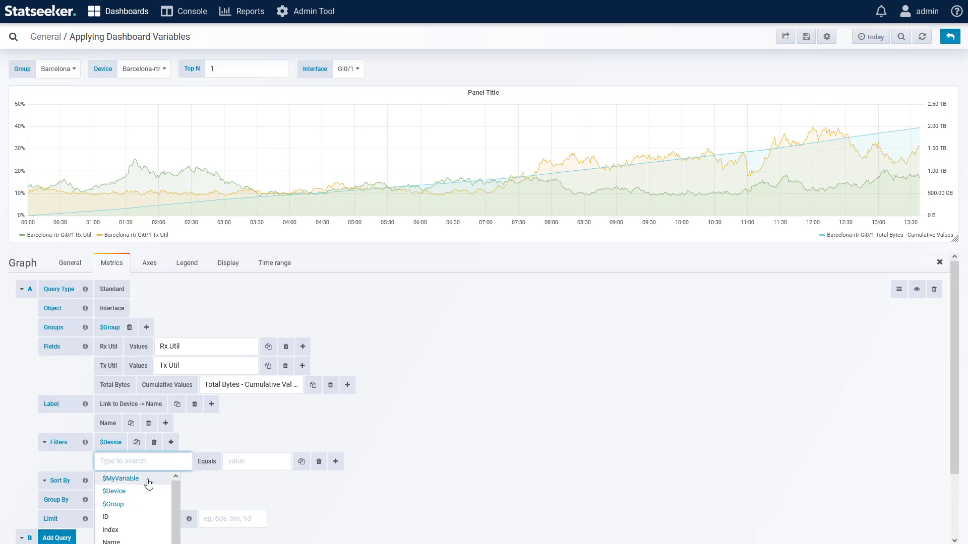
pyautogui.click(119, 479)
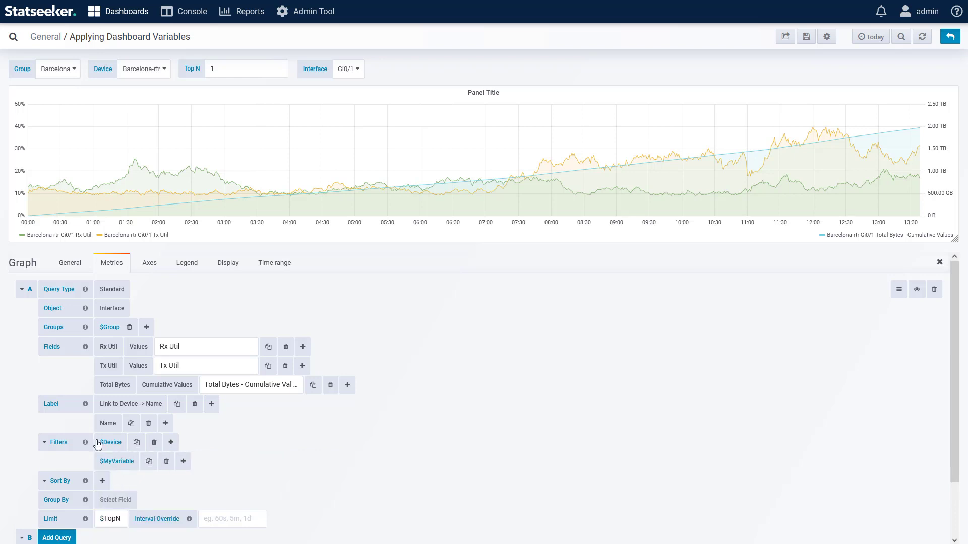
pyautogui.click(154, 443)
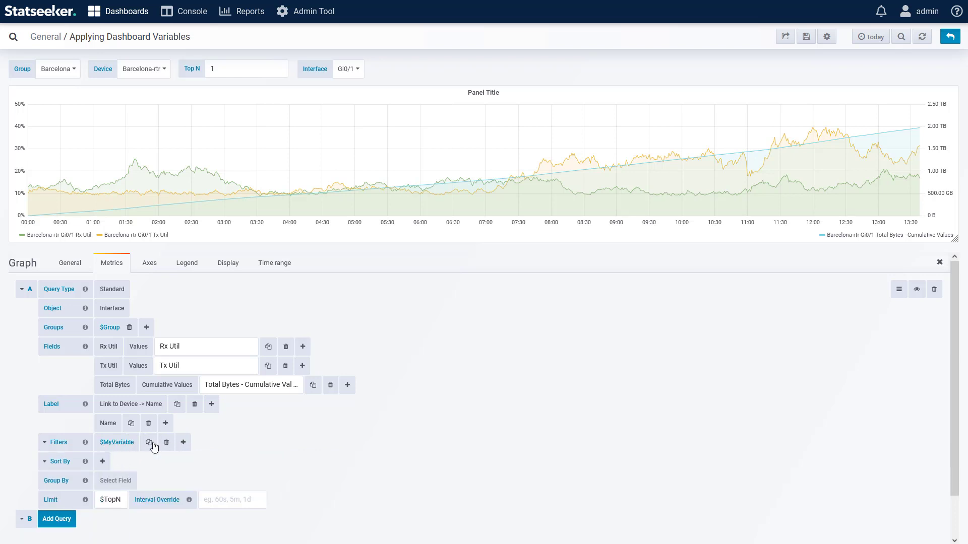
# Step: Select only Gi0/2 as the dashboard's Interface value
pyautogui.click(355, 71)
pyautogui.click(362, 142)
pyautogui.click(402, 126)
pyautogui.click(428, 74)
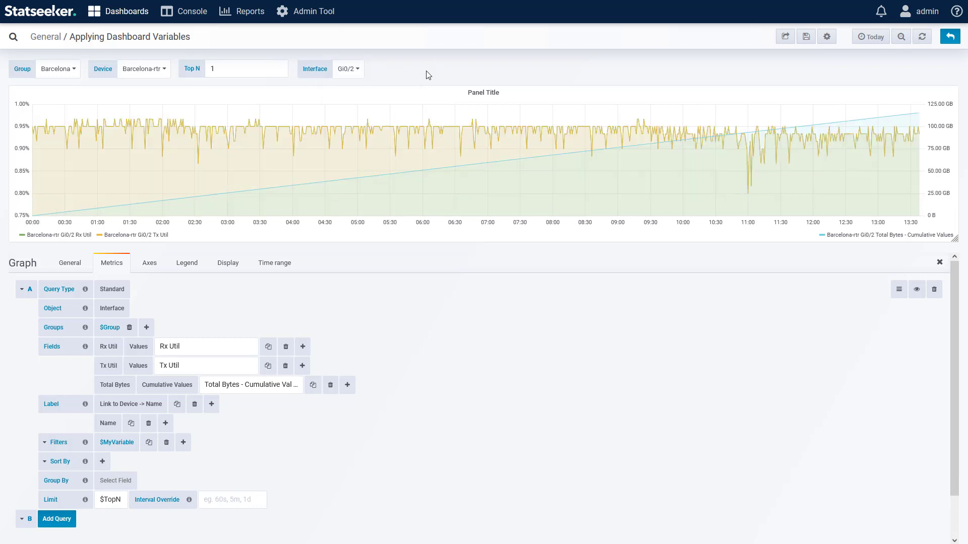
# Step: Switch the dashboard's Interface value back to Gi0/1 only
pyautogui.click(364, 75)
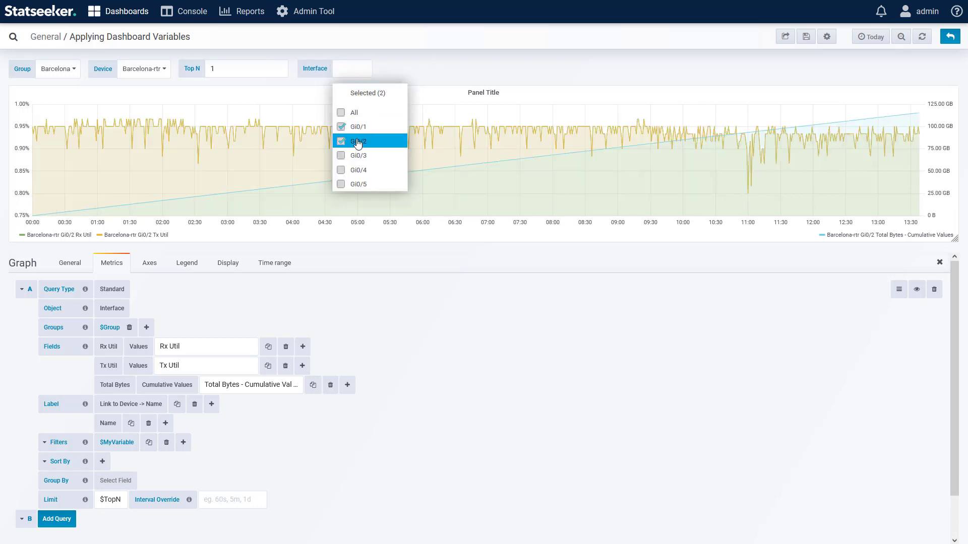
pyautogui.click(355, 121)
pyautogui.click(431, 77)
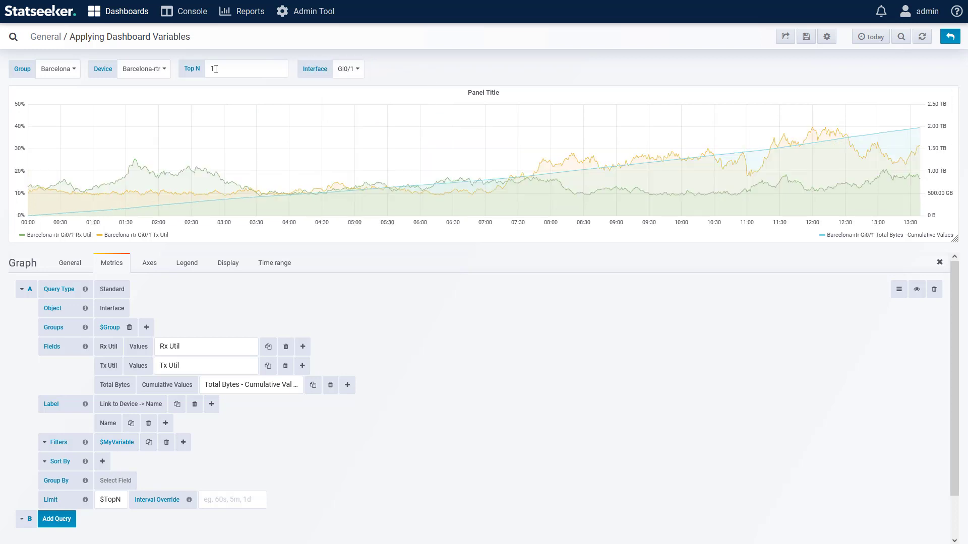
# Step: Move $MyVariable above $TopN in the dashboard's variable order and return to the panel
pyautogui.click(830, 39)
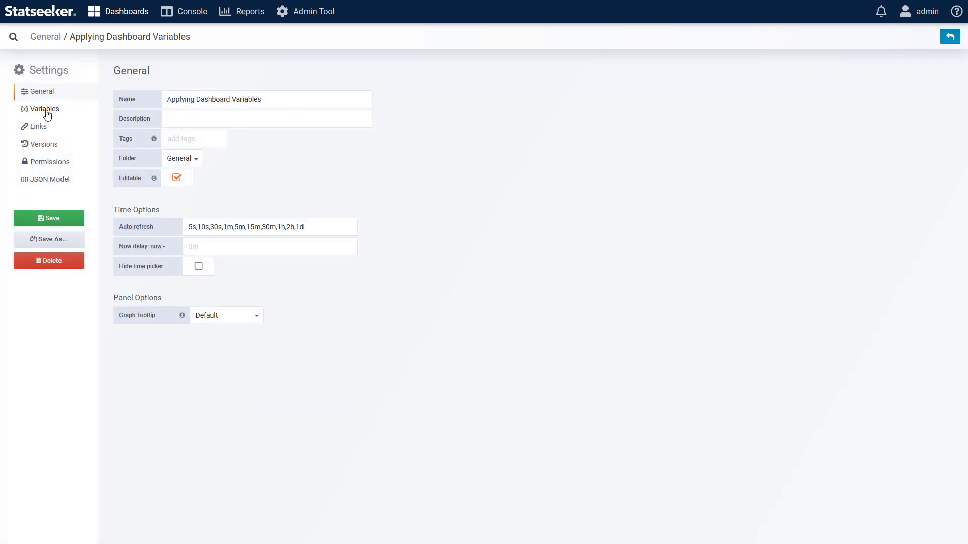
pyautogui.click(47, 115)
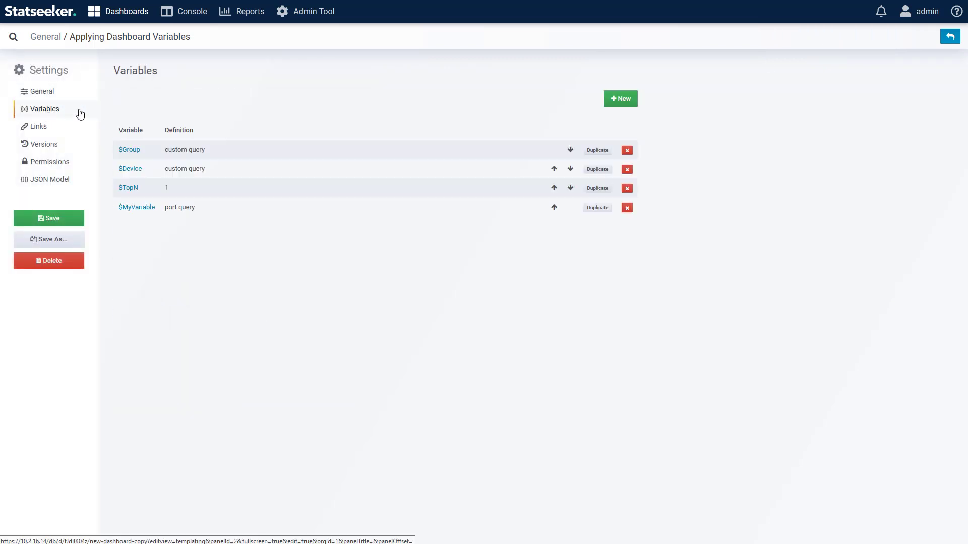
pyautogui.click(554, 209)
pyautogui.click(946, 42)
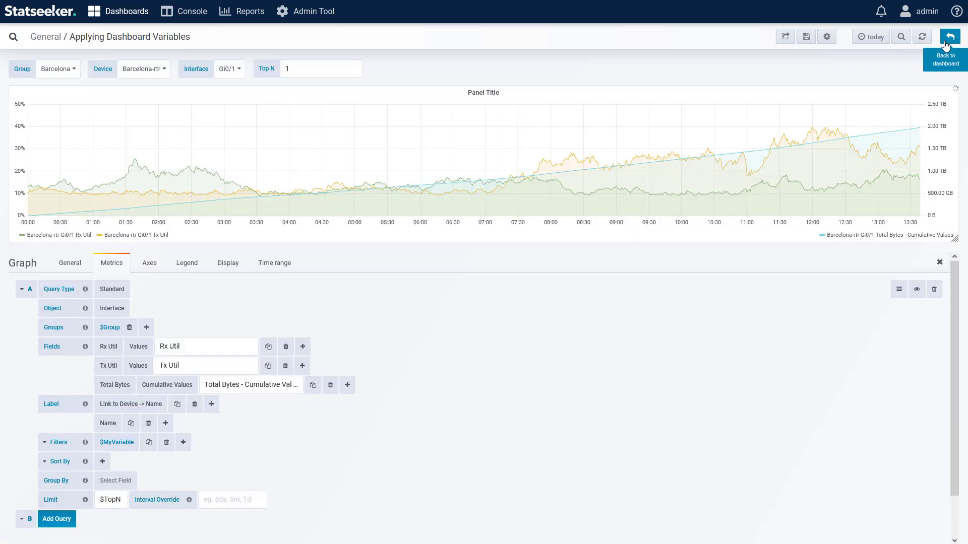
# Step: Change the dashboard's Device value from Barcelona-rtr to Barcelona-swt1 and look through the interfaces offered for it
pyautogui.click(140, 70)
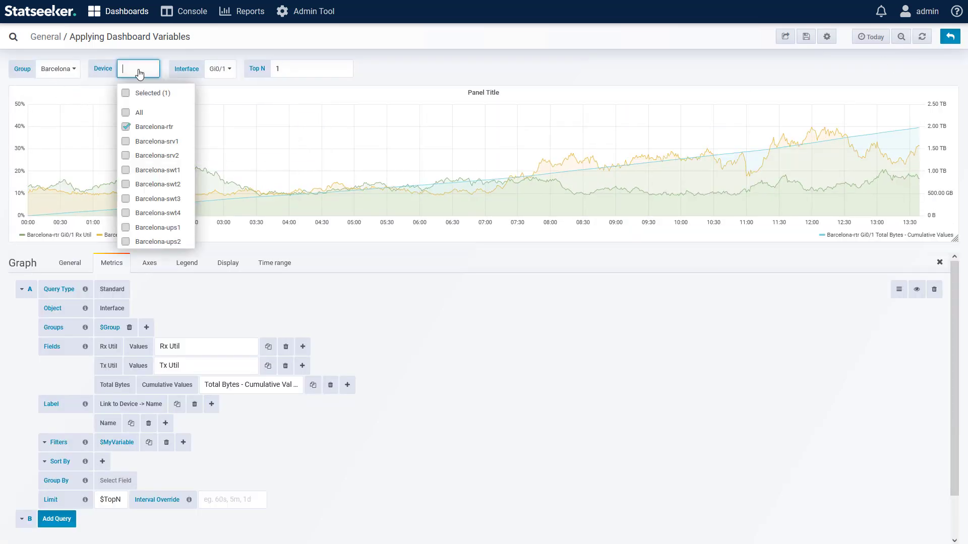
pyautogui.click(126, 128)
pyautogui.click(126, 170)
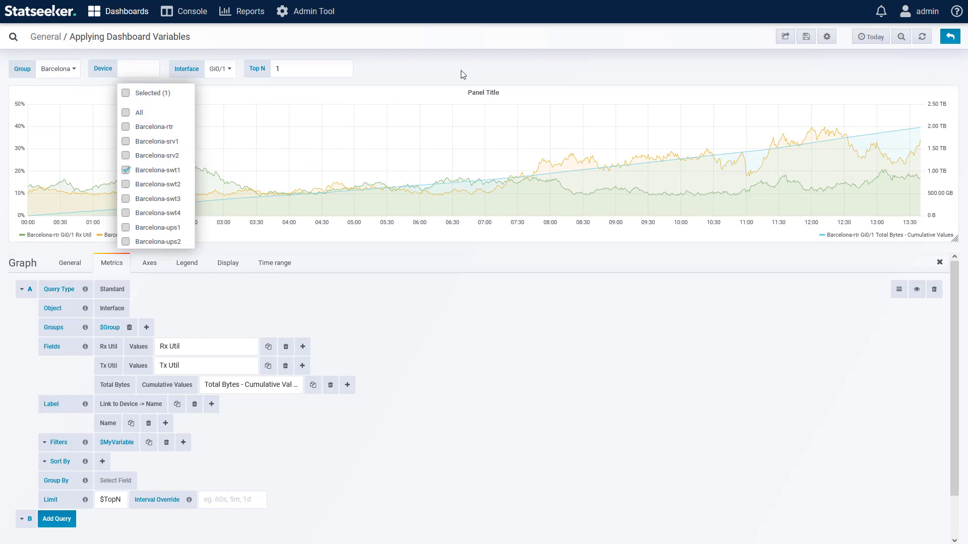
pyautogui.click(233, 74)
pyautogui.scroll(-3, 255, 192)
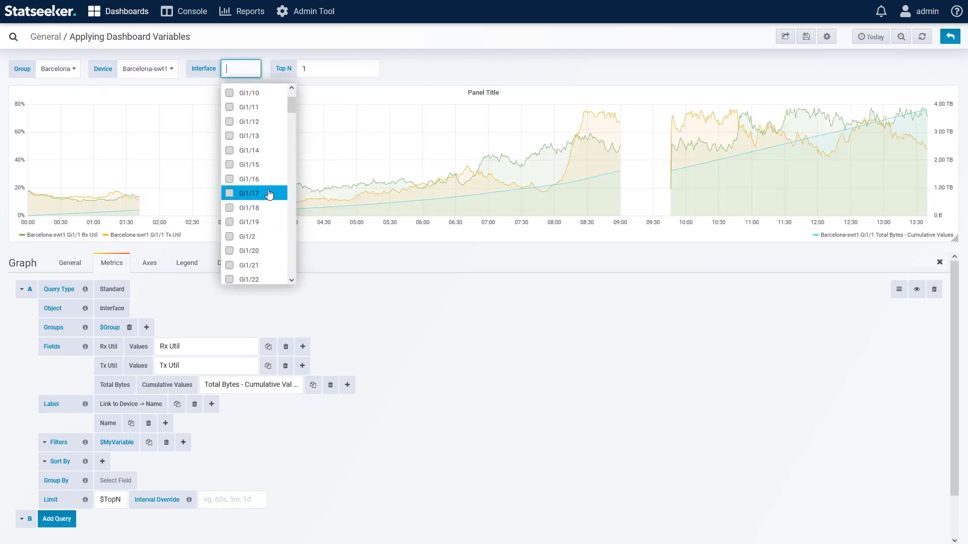
pyautogui.scroll(3, 255, 191)
# Step: Set the dashboard's Device value back to Barcelona-rtr and check which interfaces it offers
pyautogui.click(146, 69)
pyautogui.click(138, 128)
pyautogui.click(133, 171)
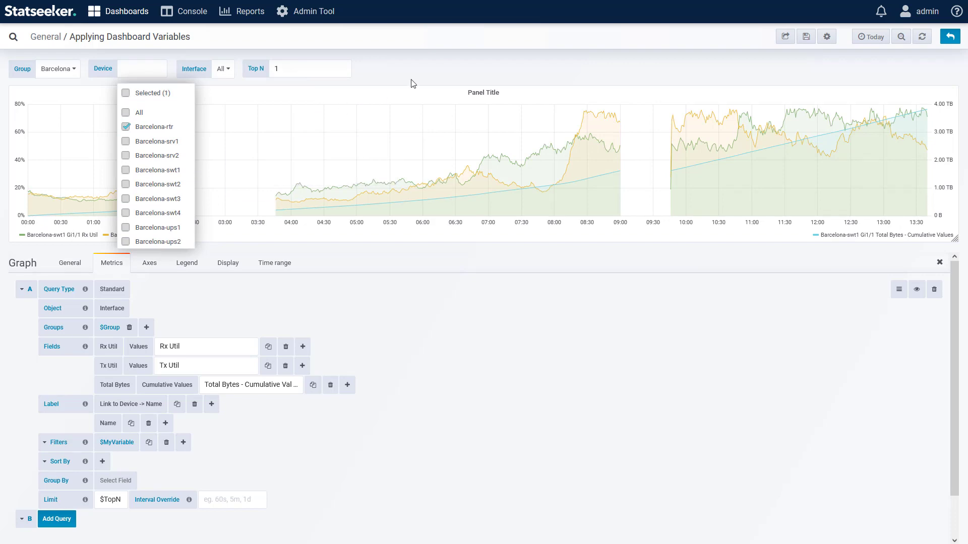
pyautogui.click(407, 77)
pyautogui.click(221, 71)
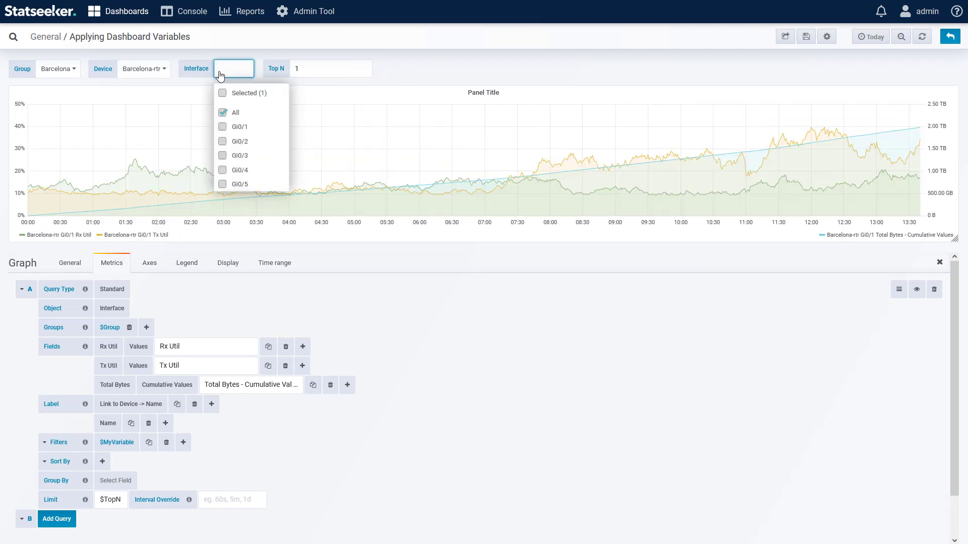
pyautogui.click(397, 74)
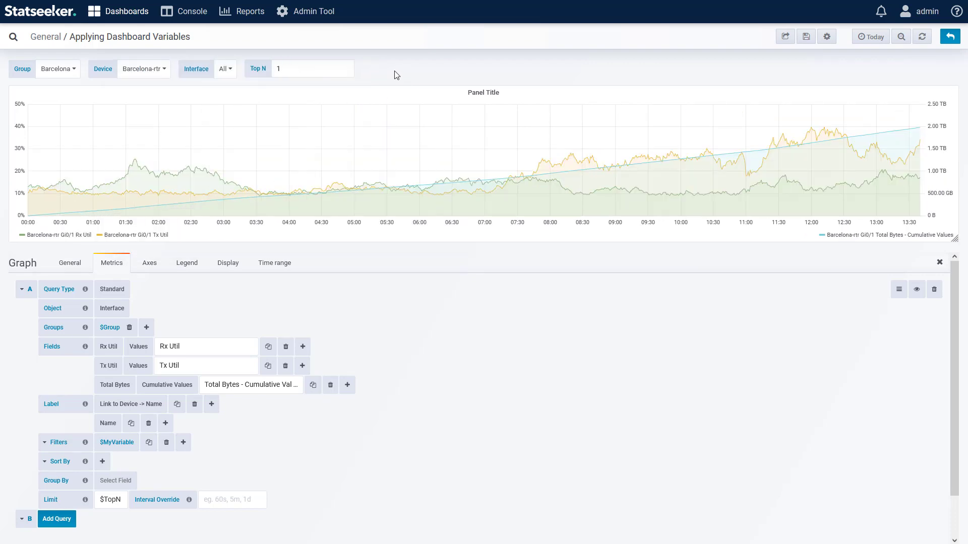